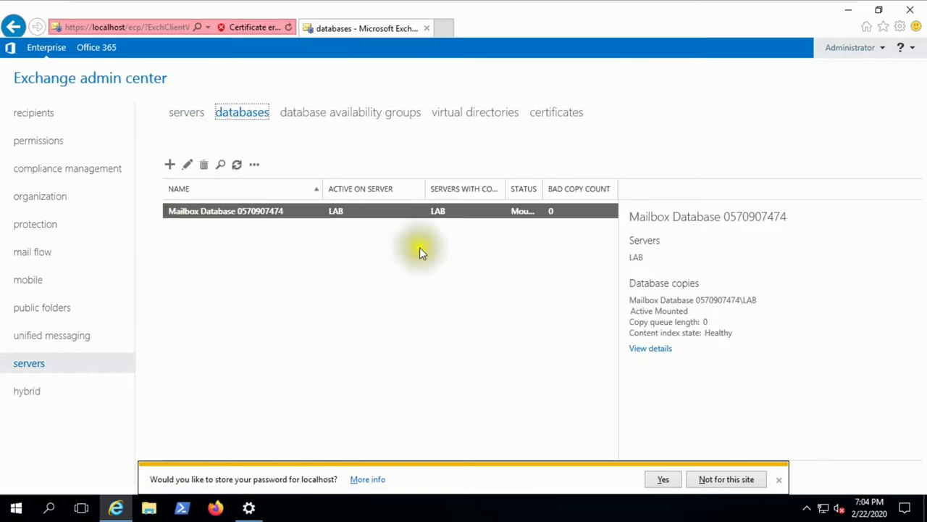
# Step: Widen the Status column, start a new mailbox database named DB01, and open its server selection
pyautogui.moveTo(544, 187); pyautogui.dragTo(571, 188)
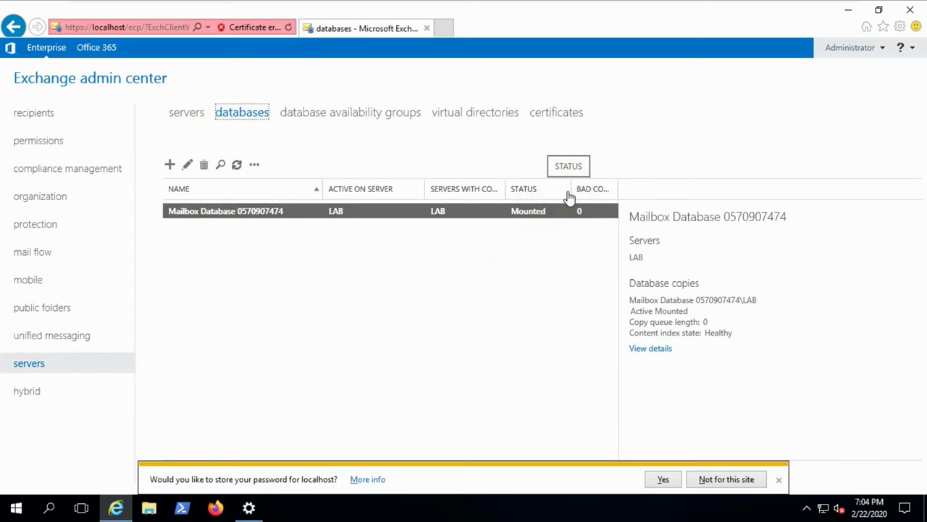
pyautogui.click(170, 166)
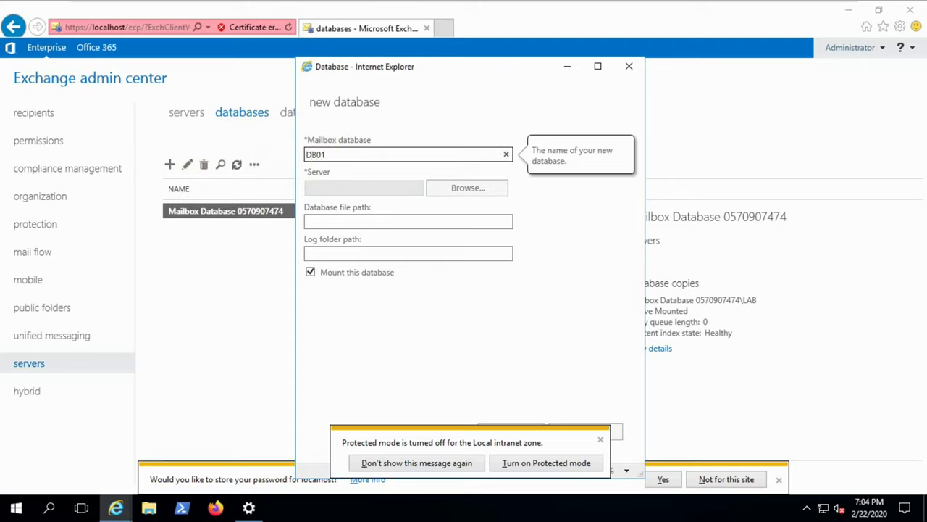
pyautogui.click(455, 188)
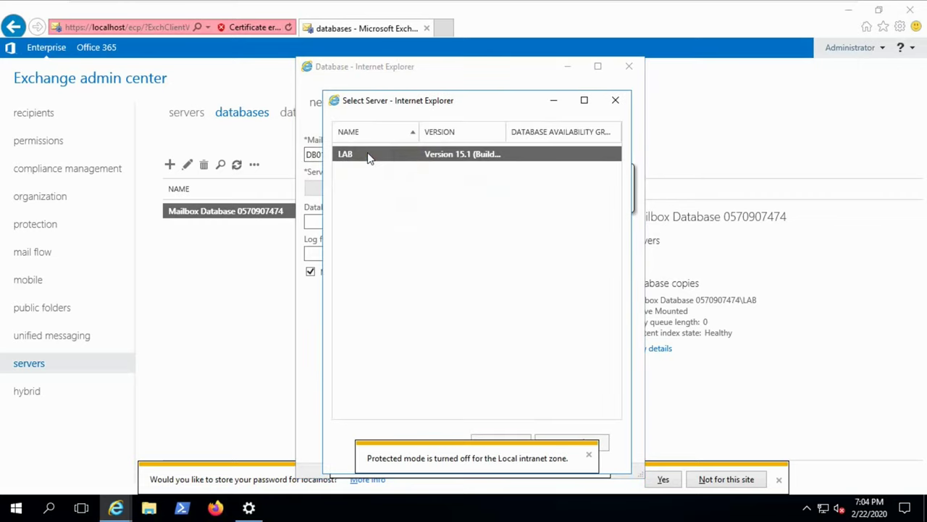
# Step: Check the local server's computer name in Server Manager, leaving the server selection open
pyautogui.click(14, 507)
pyautogui.click(264, 142)
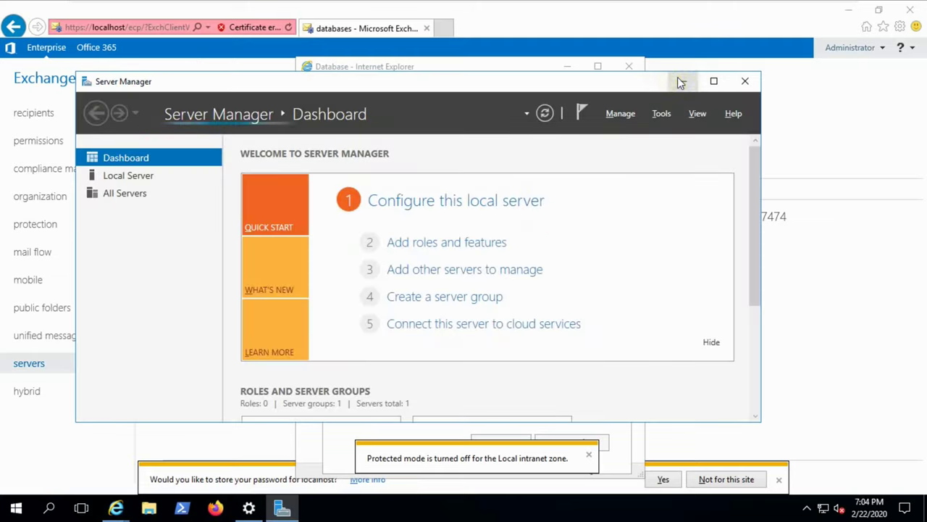
pyautogui.click(134, 177)
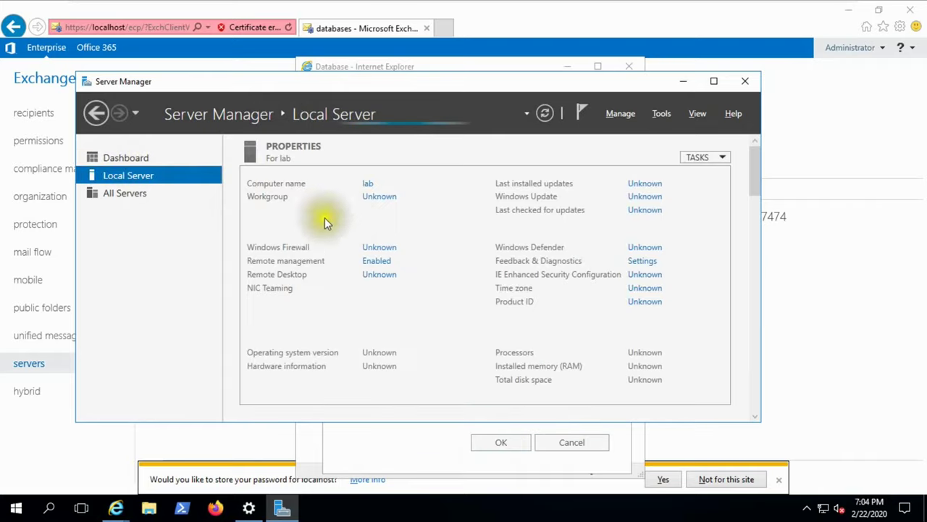
pyautogui.click(682, 82)
# Step: Assign server LAB to the new database and review the default database file and log folder paths
pyautogui.click(497, 444)
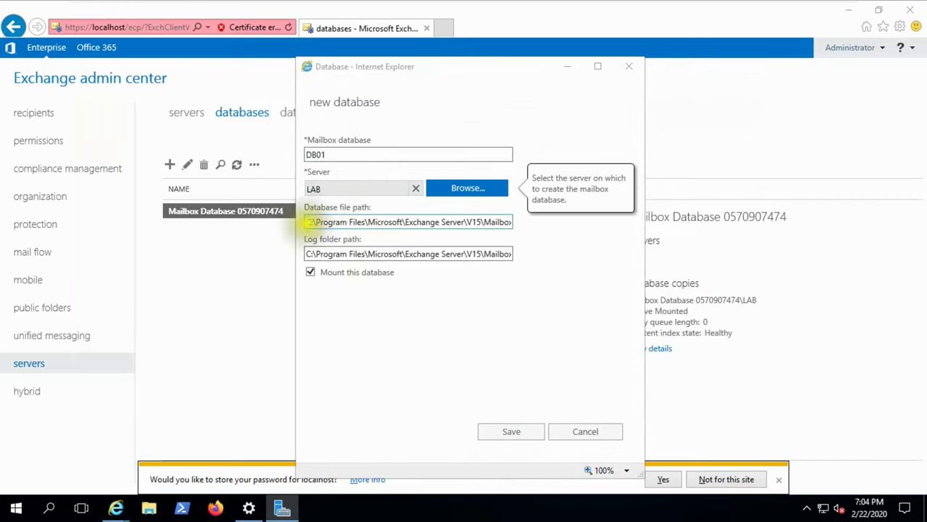
pyautogui.moveTo(305, 222); pyautogui.dragTo(519, 226)
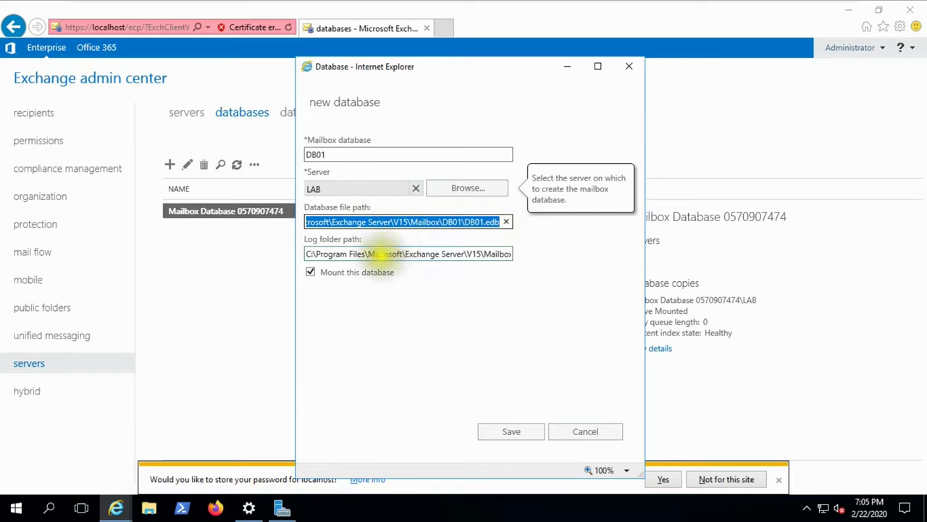
pyautogui.moveTo(308, 254); pyautogui.dragTo(510, 253)
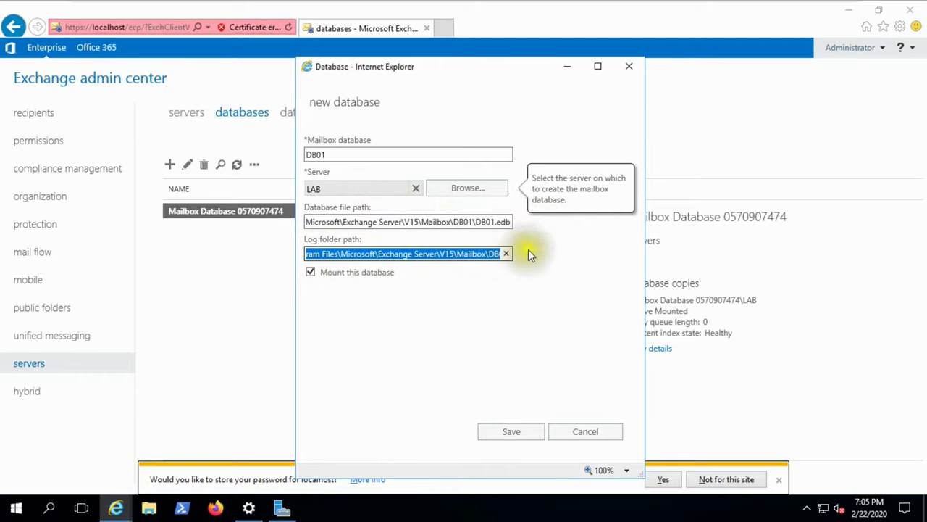
pyautogui.click(480, 254)
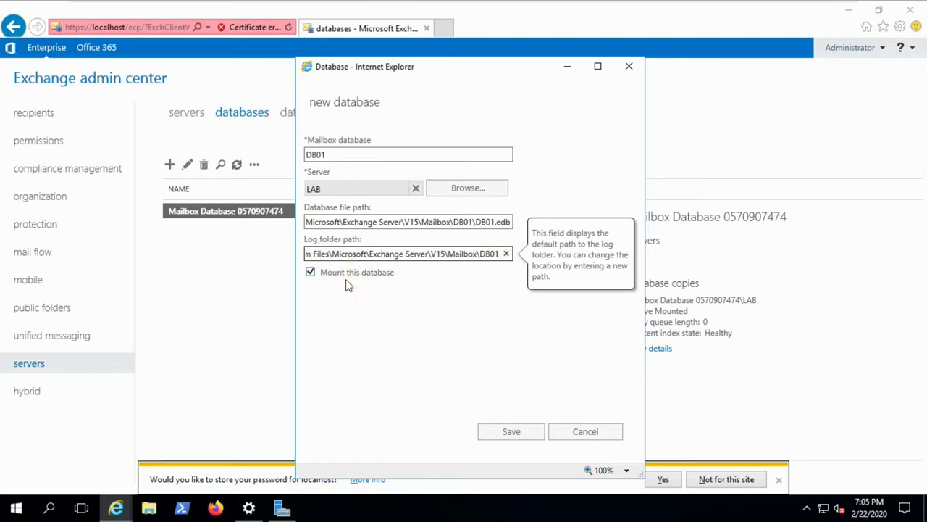
# Step: Save database DB01 with mounting enabled, acknowledge the service restart notice, and refresh the database list
pyautogui.click(320, 277)
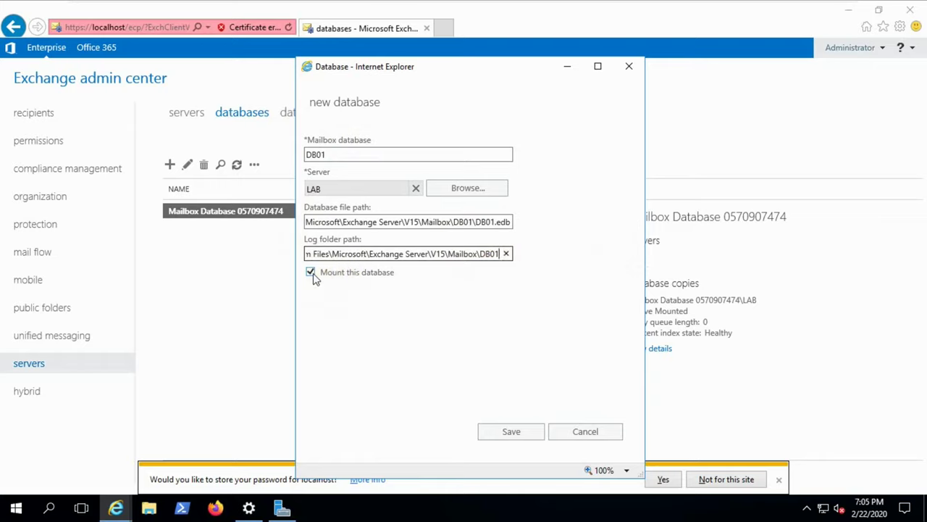
pyautogui.click(517, 438)
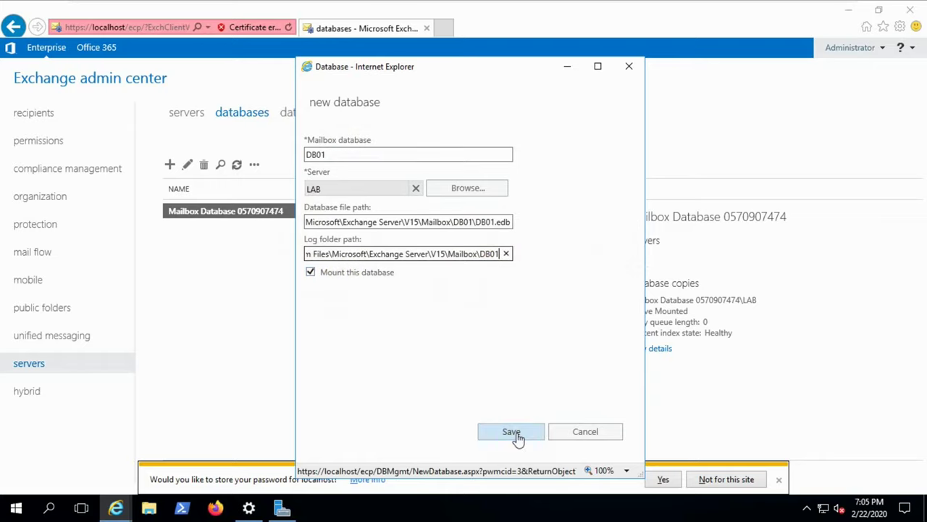
pyautogui.click(517, 438)
pyautogui.click(514, 273)
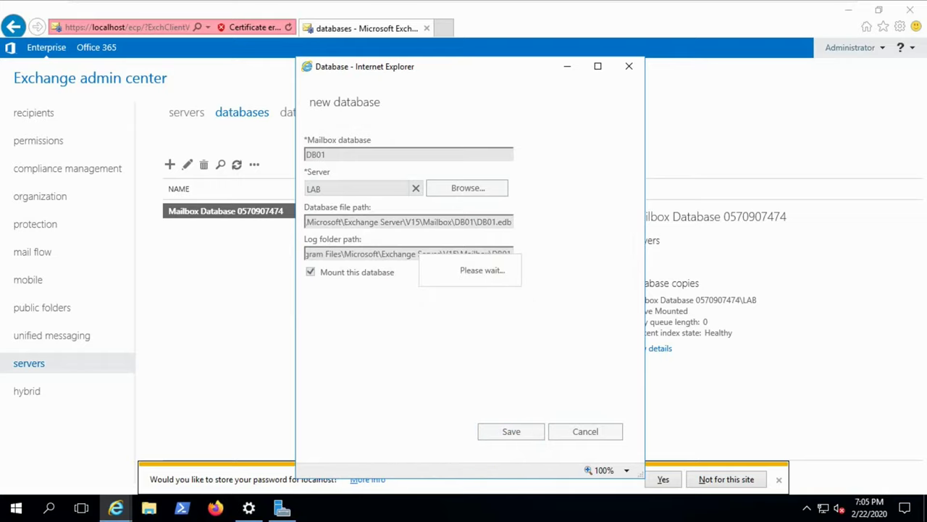
pyautogui.moveTo(456, 74); pyautogui.dragTo(726, 64)
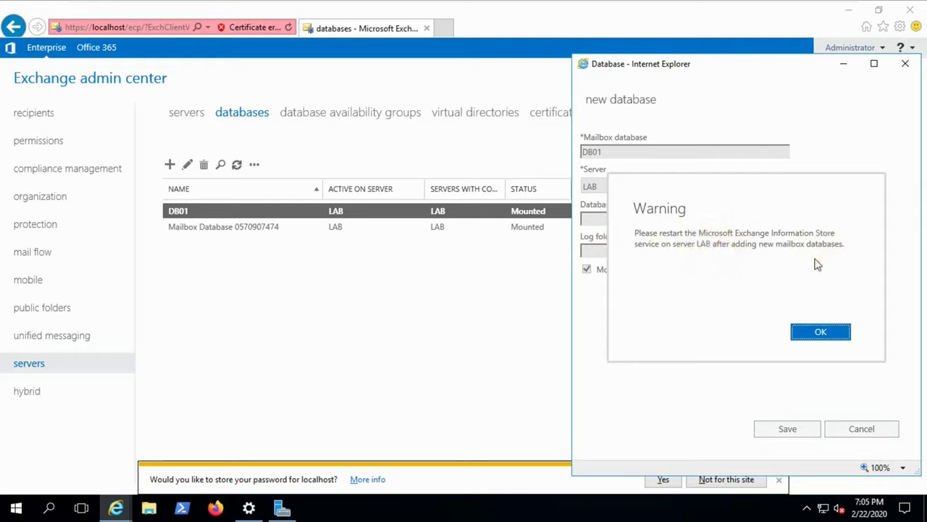
pyautogui.click(807, 333)
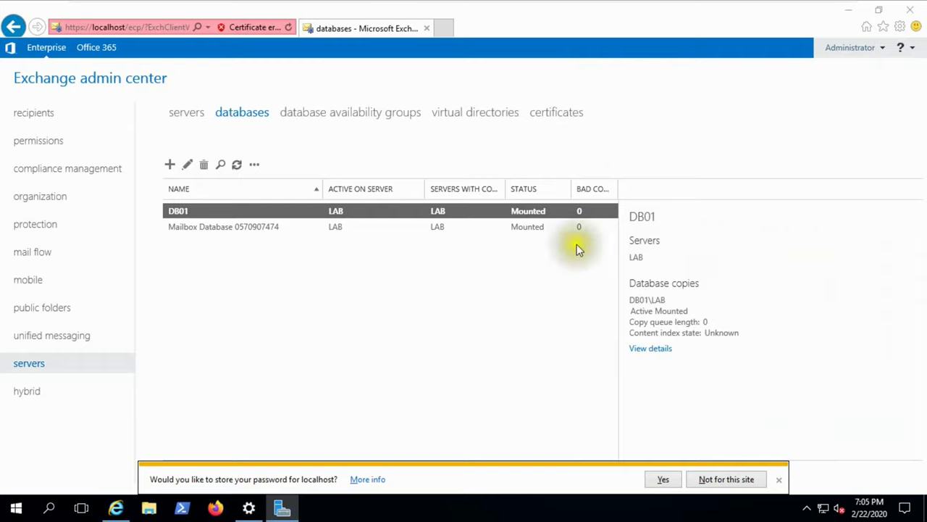
pyautogui.click(238, 166)
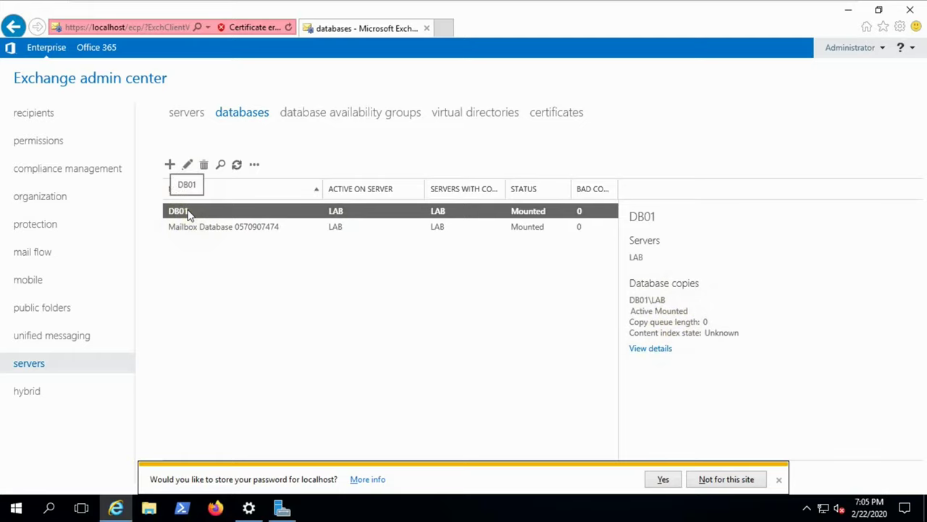
# Step: Open DB01's properties and review its general information and maintenance settings
pyautogui.click(188, 166)
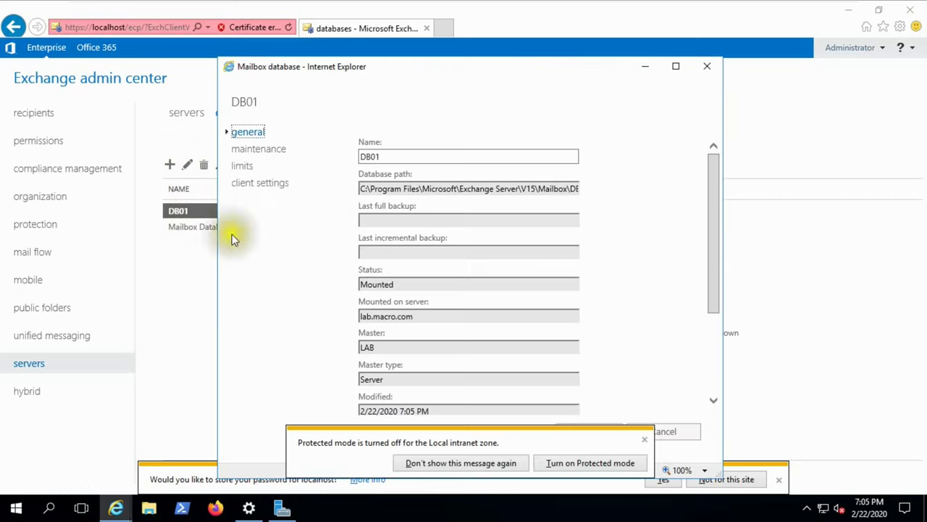
pyautogui.scroll(-1, 348, 197)
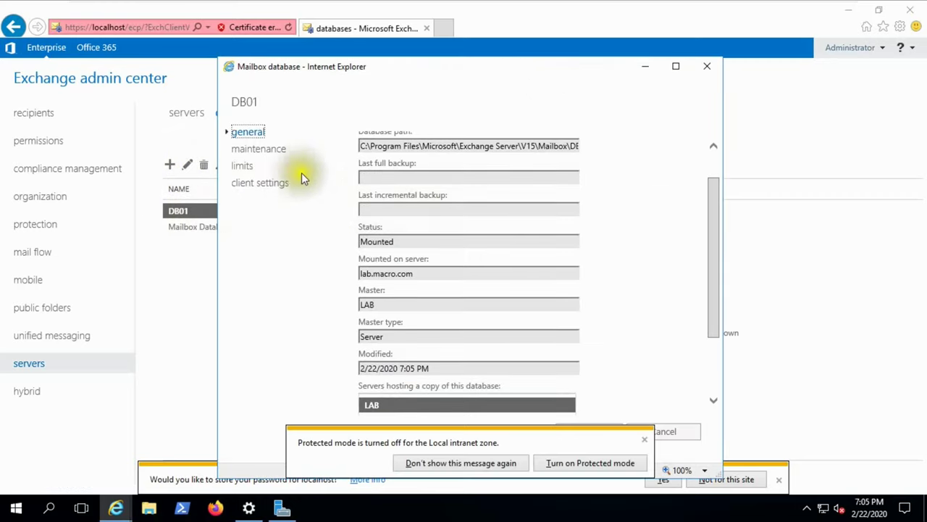
pyautogui.scroll(1, 384, 188)
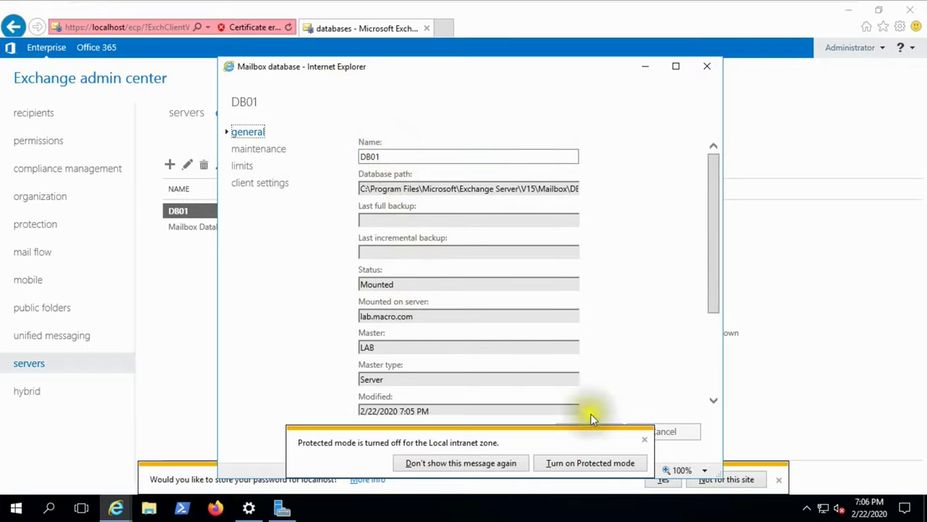
pyautogui.click(645, 442)
pyautogui.scroll(-1, 416, 392)
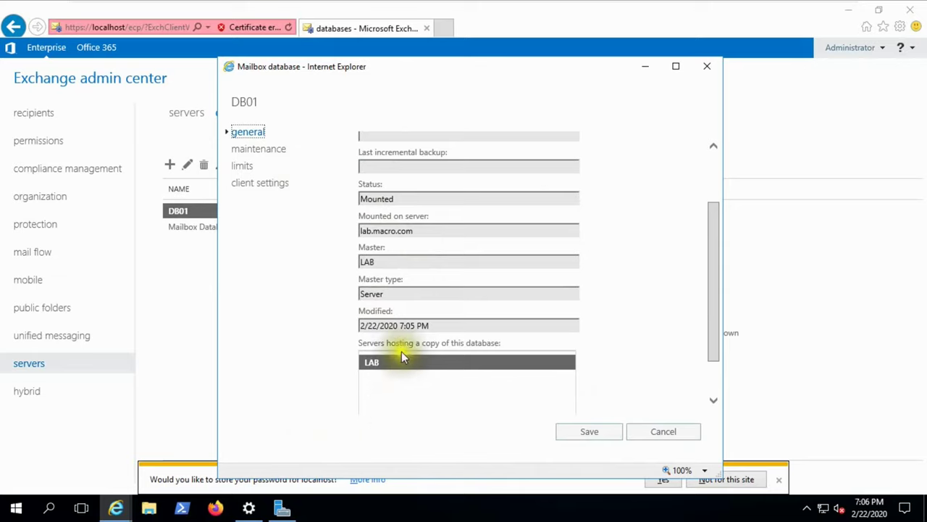
pyautogui.click(244, 150)
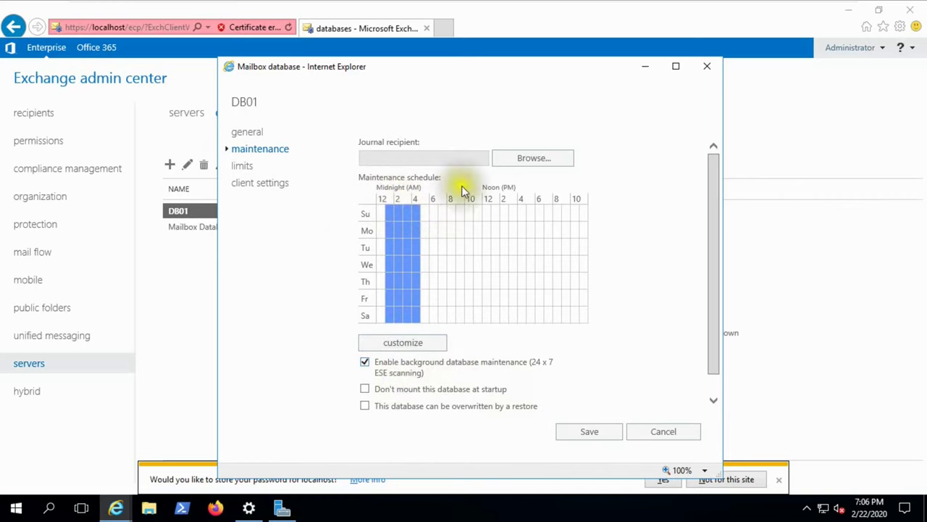
# Step: Set DB01's storage warning limit to unlimited
pyautogui.click(241, 168)
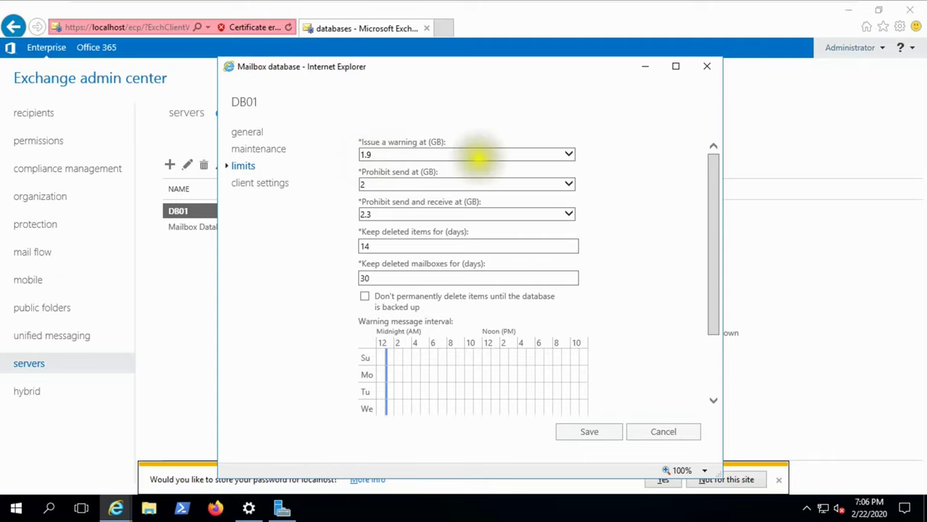
pyautogui.click(571, 155)
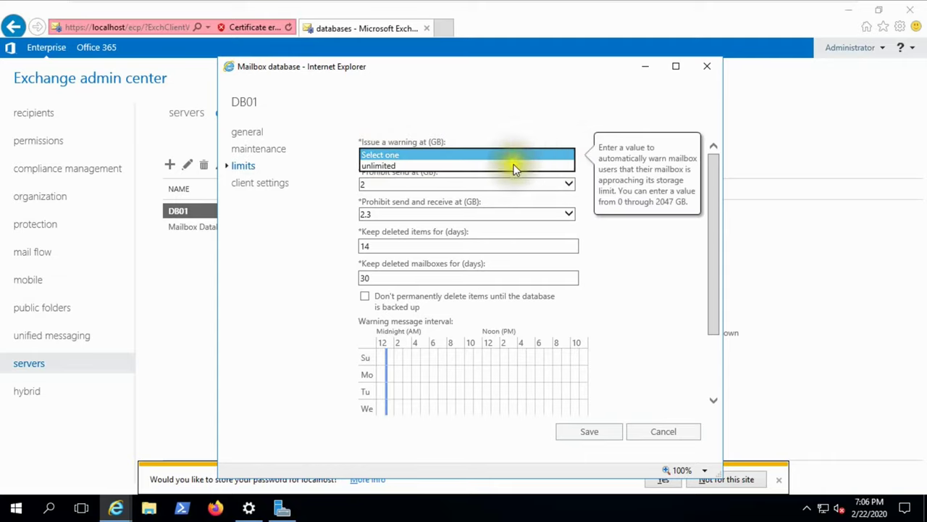
pyautogui.click(397, 166)
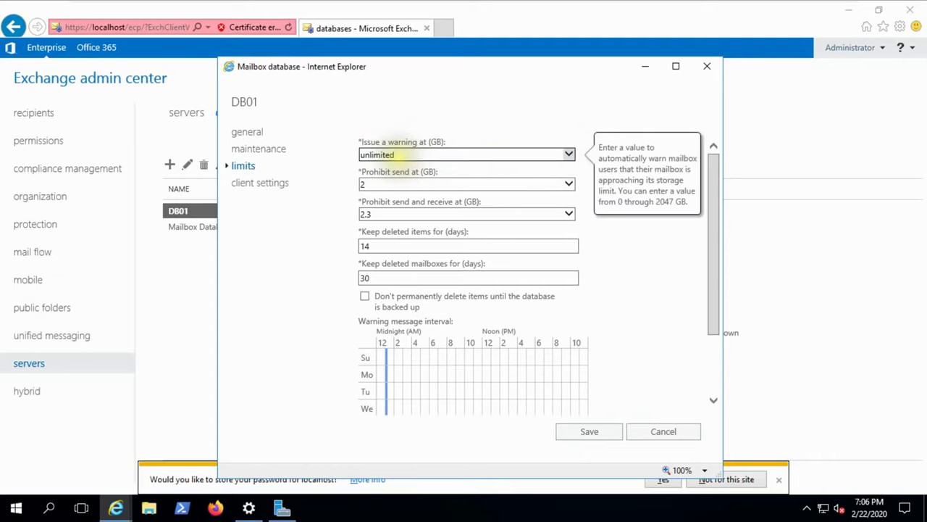
pyautogui.click(565, 154)
pyautogui.click(398, 154)
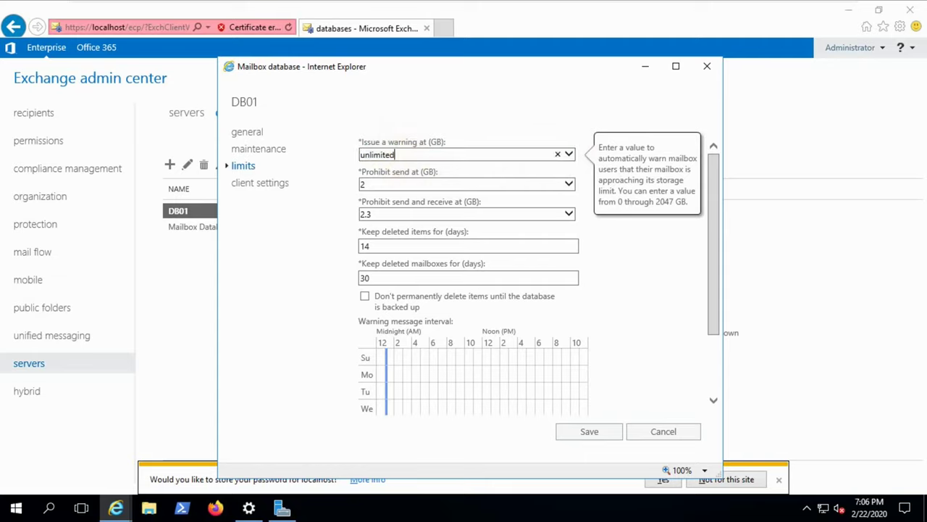
pyautogui.click(569, 157)
pyautogui.click(388, 164)
pyautogui.moveTo(398, 154); pyautogui.dragTo(340, 158)
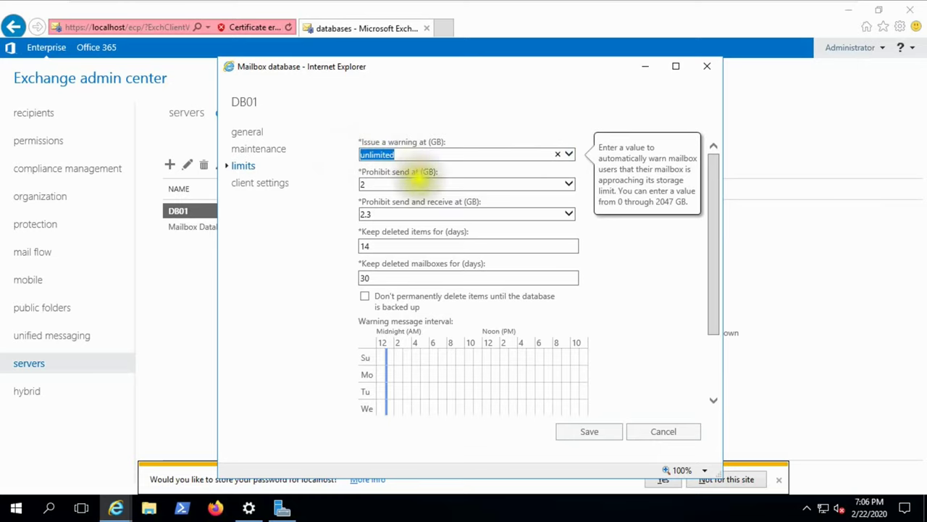
# Step: Set DB01's prohibit-send limit to 5 GB, look at the client settings, and try to save the limits
pyautogui.click(391, 184)
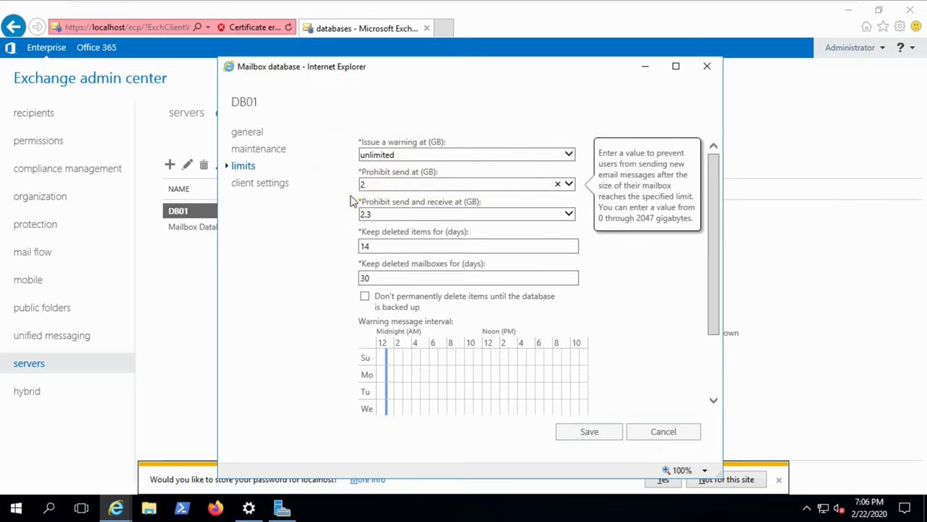
pyautogui.moveTo(391, 183); pyautogui.dragTo(361, 185)
pyautogui.write('2')
pyautogui.click(265, 186)
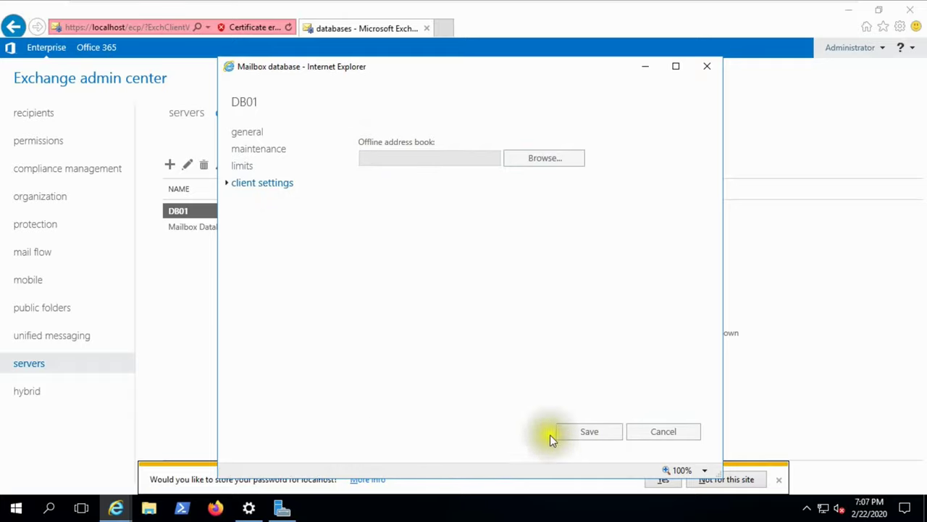
pyautogui.click(244, 167)
pyautogui.click(591, 433)
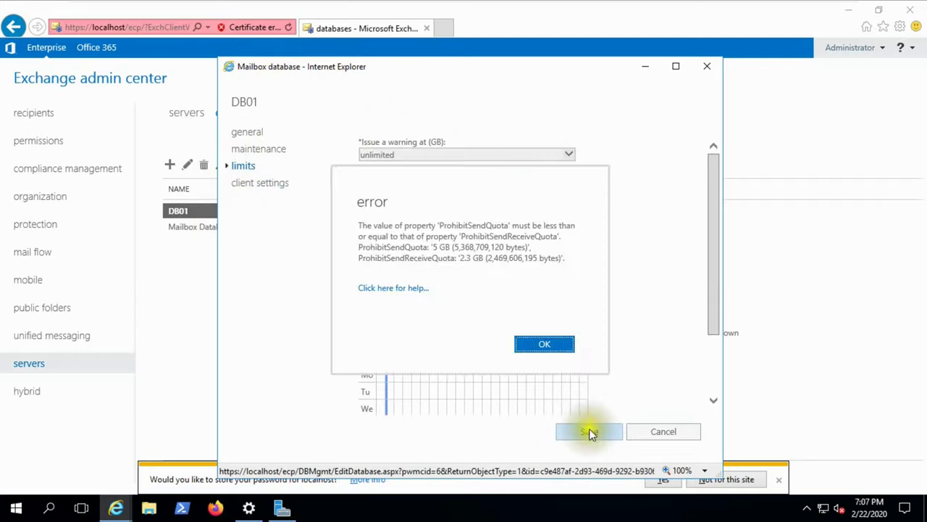
# Step: Close DB01's properties without saving the limit changes
pyautogui.click(534, 344)
pyautogui.click(703, 66)
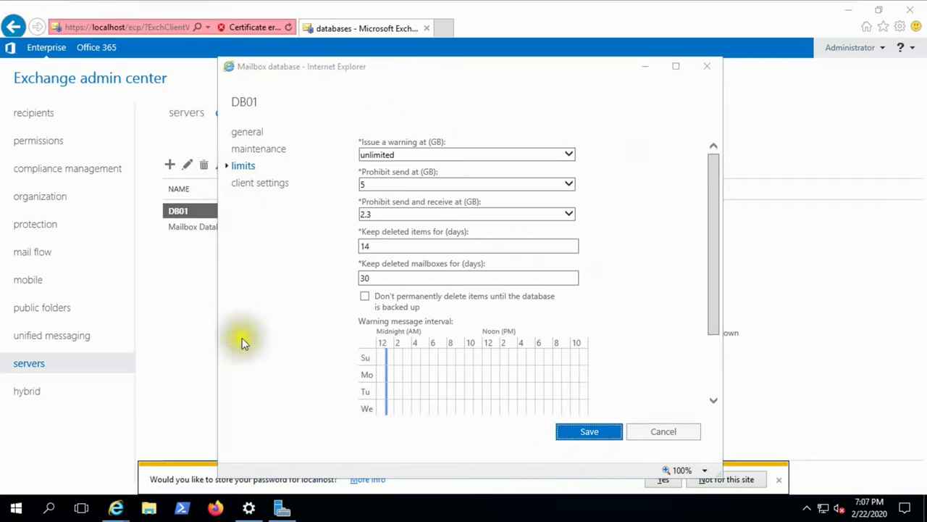
pyautogui.click(427, 253)
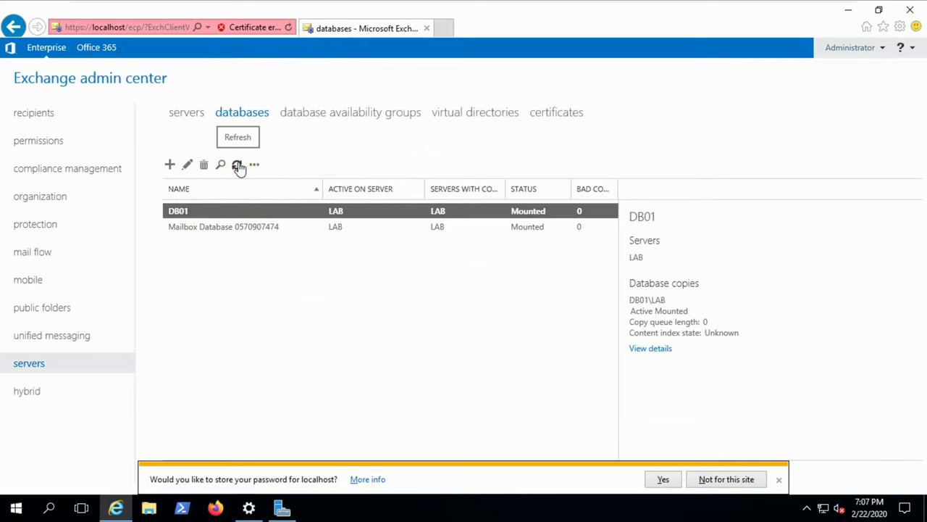
pyautogui.moveTo(675, 6)
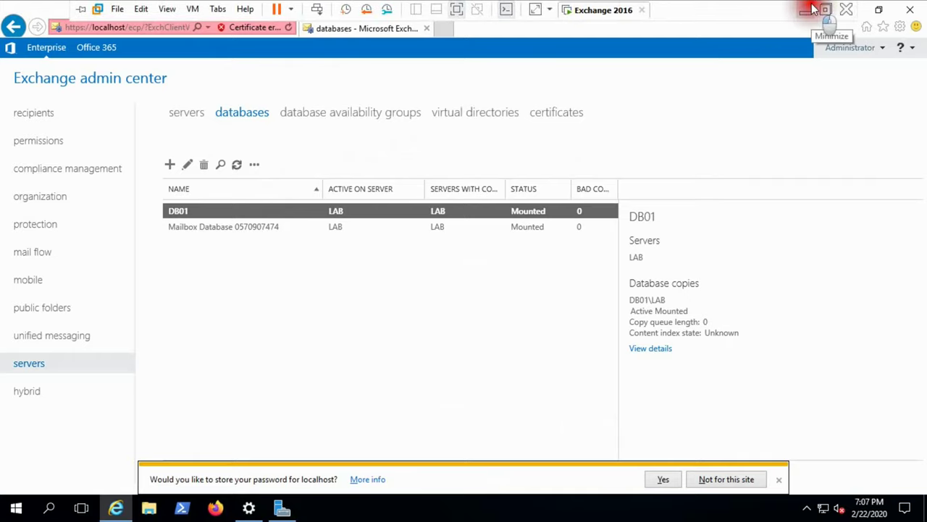